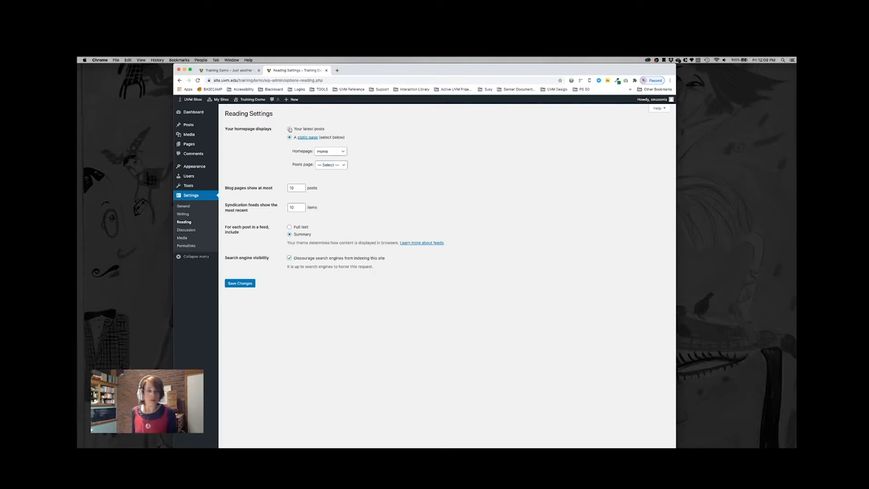
- Set the homepage to display the latest posts and save the reading settings
{"action": "left_click", "coordinate": [290, 129]}
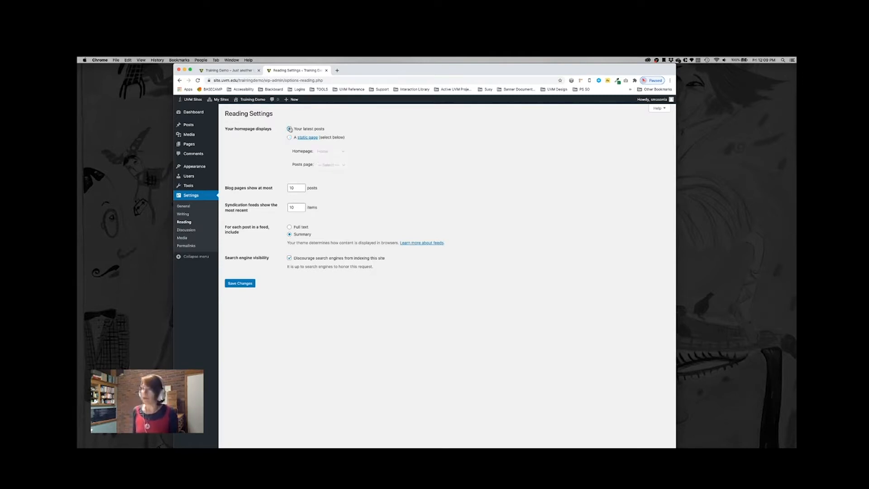
{"action": "left_click", "coordinate": [233, 284]}
- Visit the Training Demo site, look through the posts on its front page, and open the Home page from the site navigation
{"action": "mouse_move", "coordinate": [246, 100]}
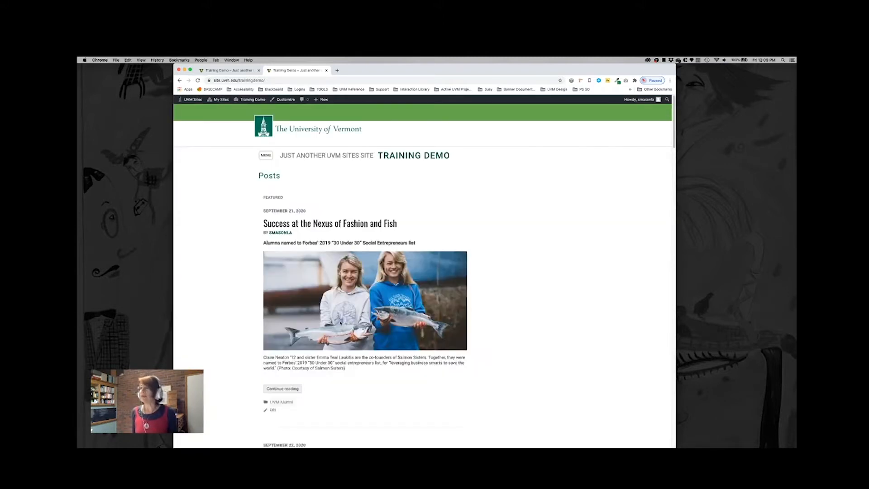
{"action": "scroll", "coordinate": [353, 362], "scroll_direction": "down", "scroll_amount": 2}
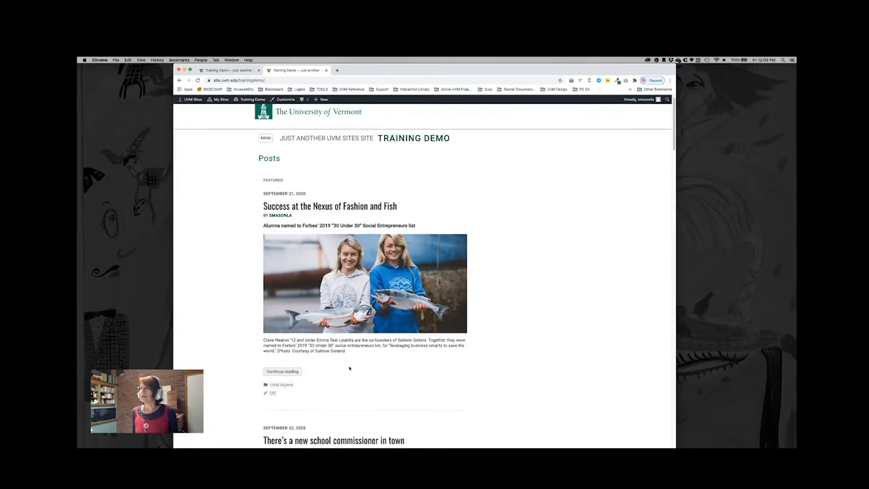
{"action": "scroll", "coordinate": [349, 379], "scroll_direction": "down", "scroll_amount": 5}
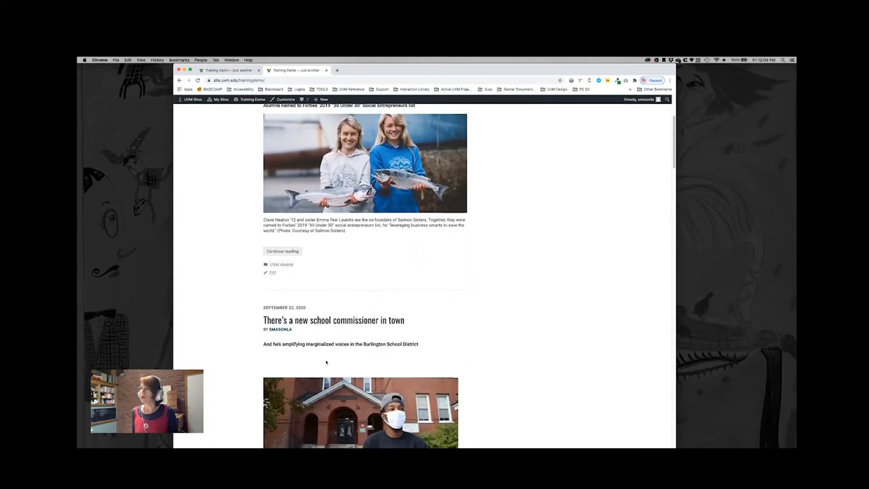
{"action": "scroll", "coordinate": [326, 363], "scroll_direction": "down", "scroll_amount": 20}
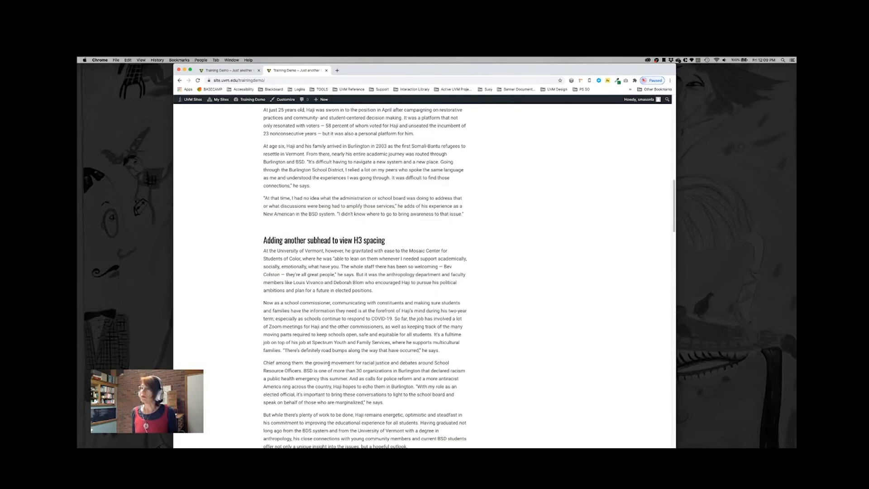
{"action": "scroll", "coordinate": [329, 363], "scroll_direction": "down", "scroll_amount": 5}
{"action": "scroll", "coordinate": [329, 365], "scroll_direction": "down", "scroll_amount": 8}
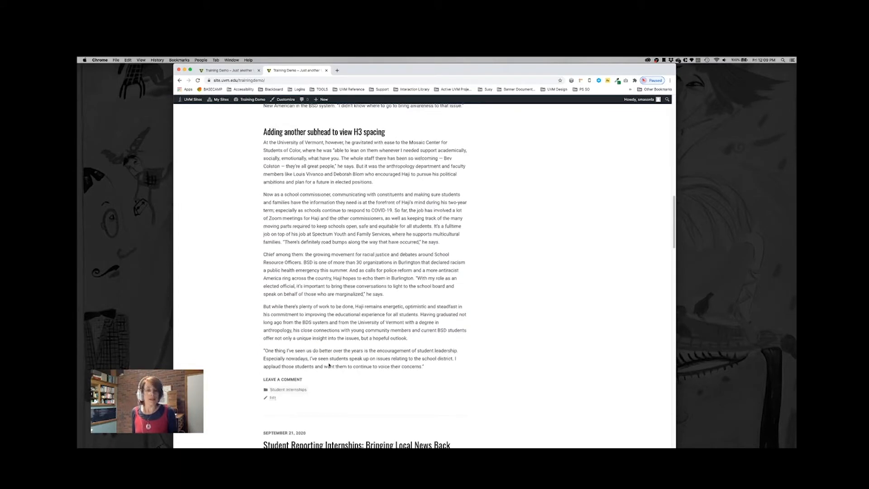
{"action": "scroll", "coordinate": [336, 339], "scroll_direction": "down", "scroll_amount": 20}
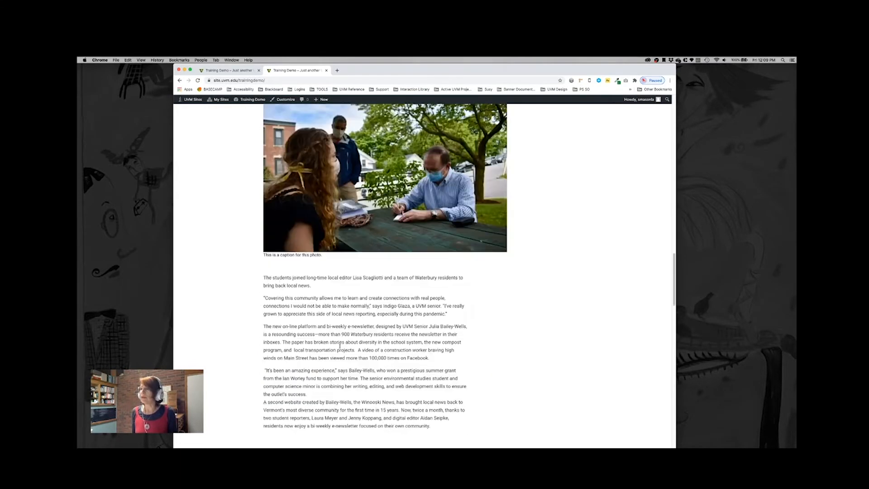
{"action": "scroll", "coordinate": [347, 356], "scroll_direction": "down", "scroll_amount": 15}
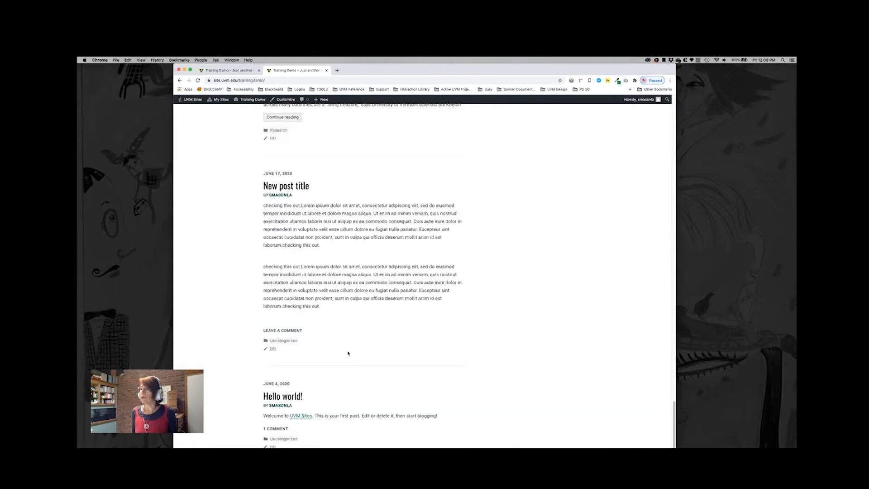
{"action": "scroll", "coordinate": [347, 356], "scroll_direction": "up", "scroll_amount": 20}
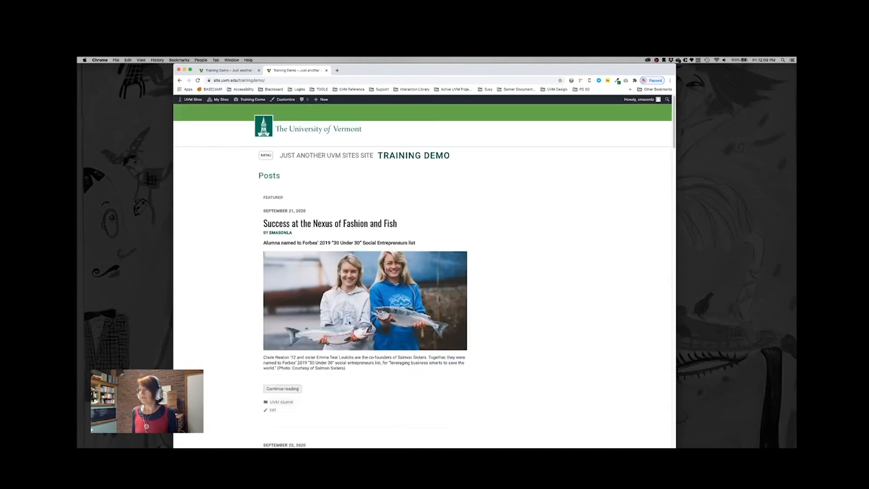
{"action": "left_click", "coordinate": [265, 156]}
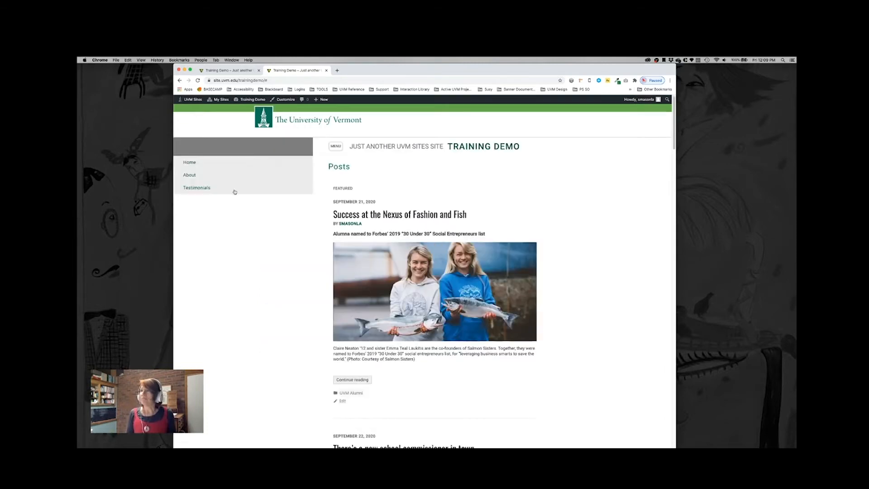
{"action": "left_click", "coordinate": [189, 162]}
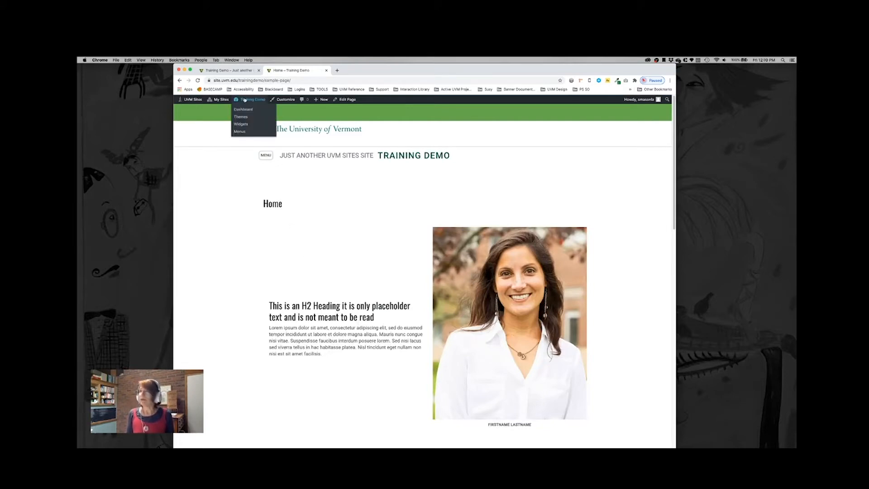
- Return to the dashboard, create a new page titled "Blog" without content, and publish it
{"action": "left_click", "coordinate": [240, 109]}
{"action": "mouse_move", "coordinate": [188, 167]}
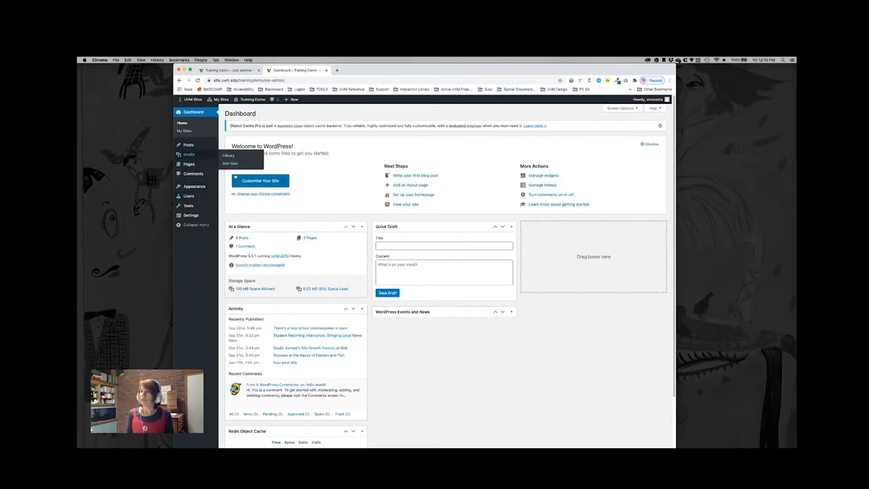
{"action": "left_click", "coordinate": [229, 174]}
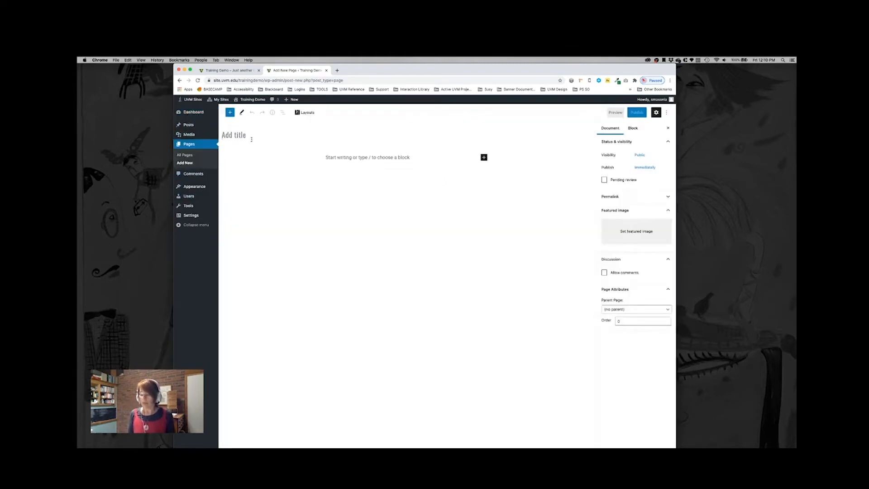
{"action": "type", "text": "Blog"}
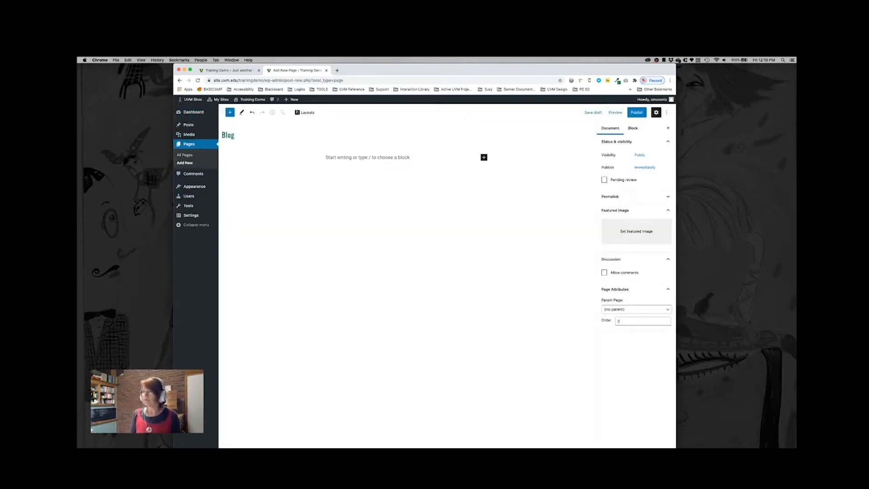
{"action": "left_click", "coordinate": [457, 242]}
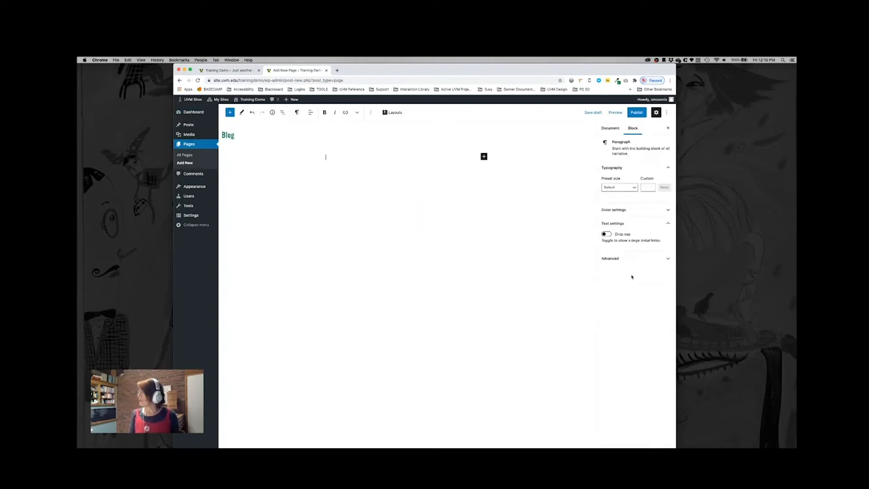
{"action": "left_click", "coordinate": [610, 131]}
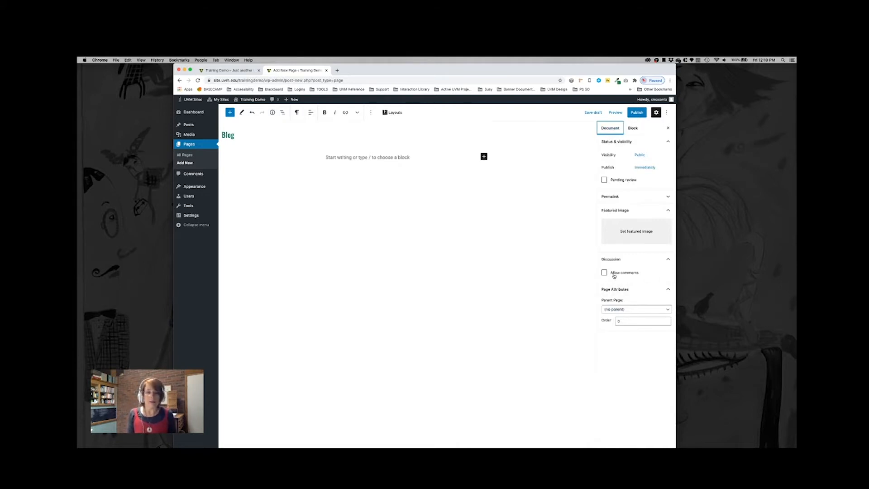
{"action": "left_click", "coordinate": [636, 114]}
{"action": "left_click", "coordinate": [620, 113]}
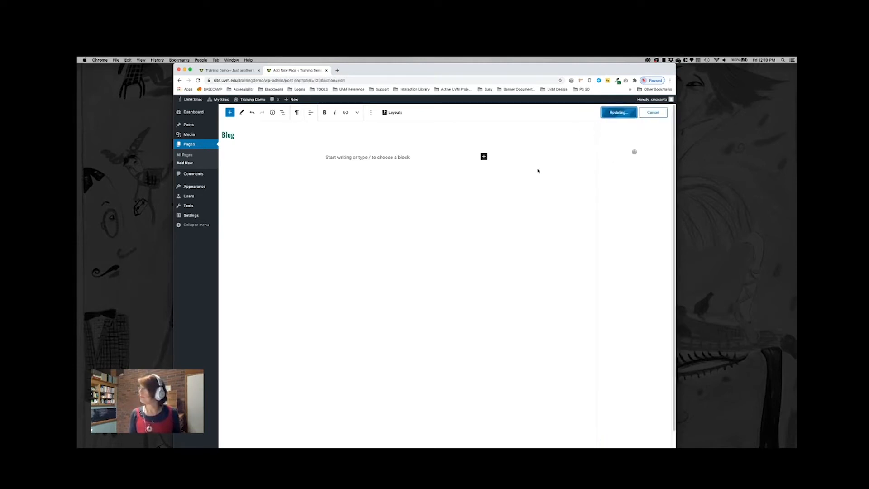
- In the reading settings, assign the Blog page as the posts page
{"action": "left_click", "coordinate": [199, 215]}
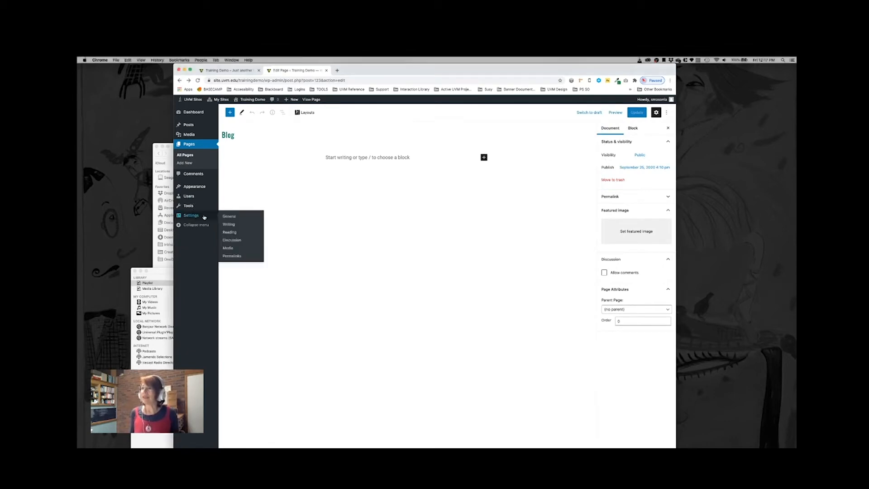
{"action": "left_click", "coordinate": [227, 232]}
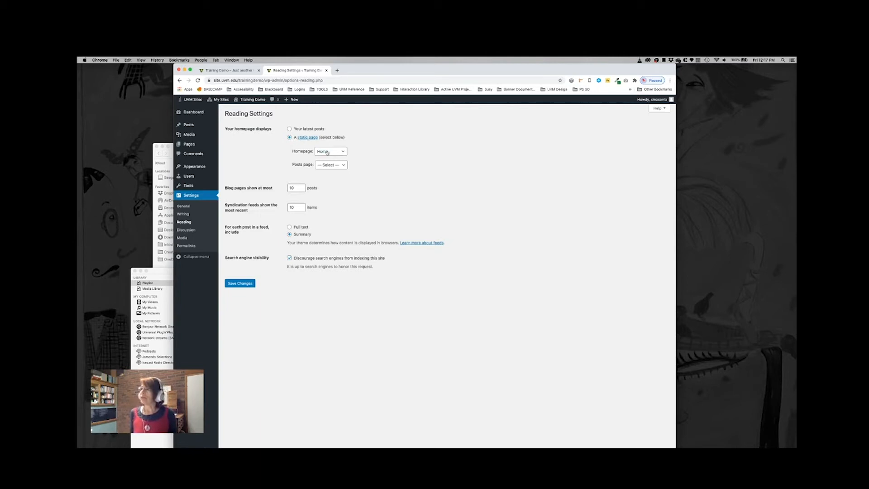
{"action": "left_click", "coordinate": [330, 165]}
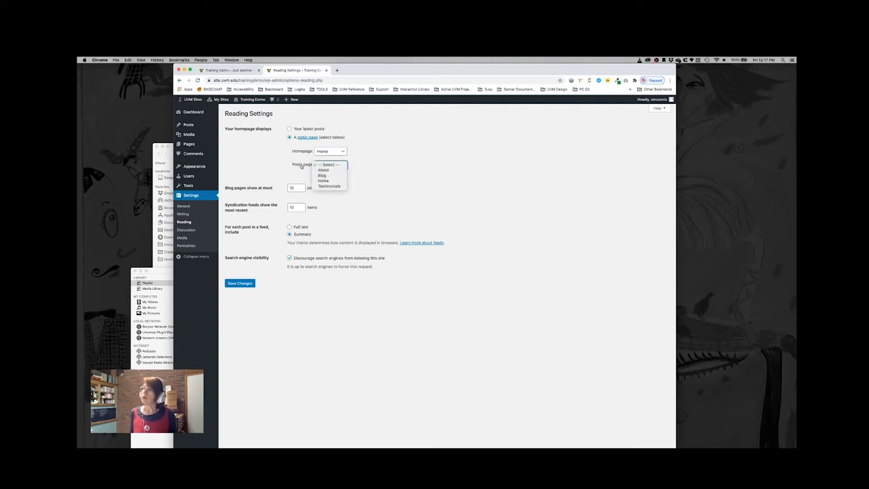
{"action": "left_click", "coordinate": [321, 176]}
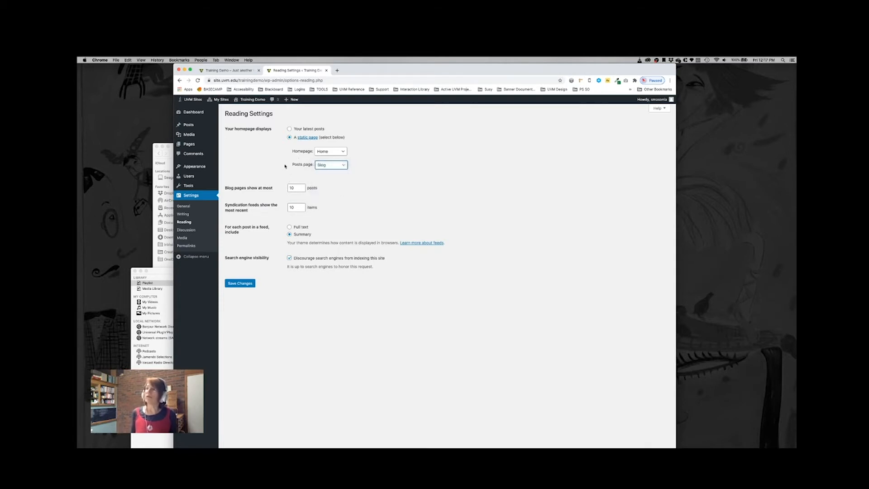
- Reset the static homepage choice to "— Select —" and save the reading settings
{"action": "left_click", "coordinate": [337, 150]}
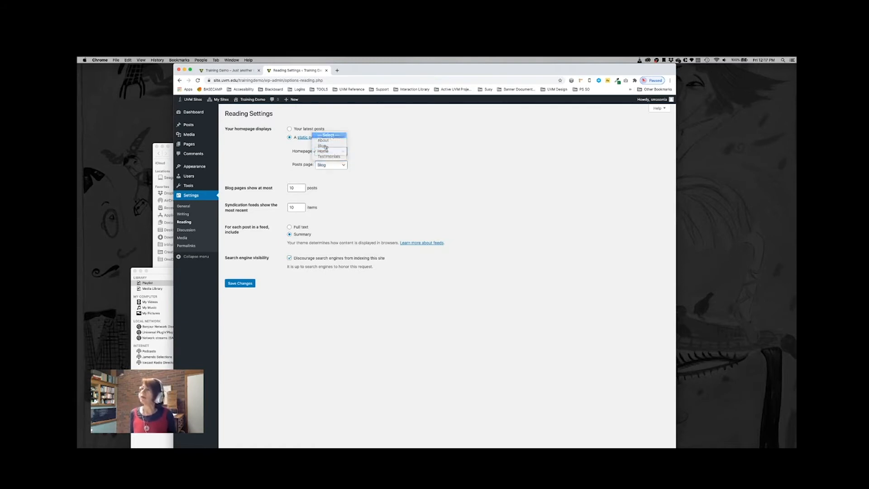
{"action": "left_click", "coordinate": [328, 135]}
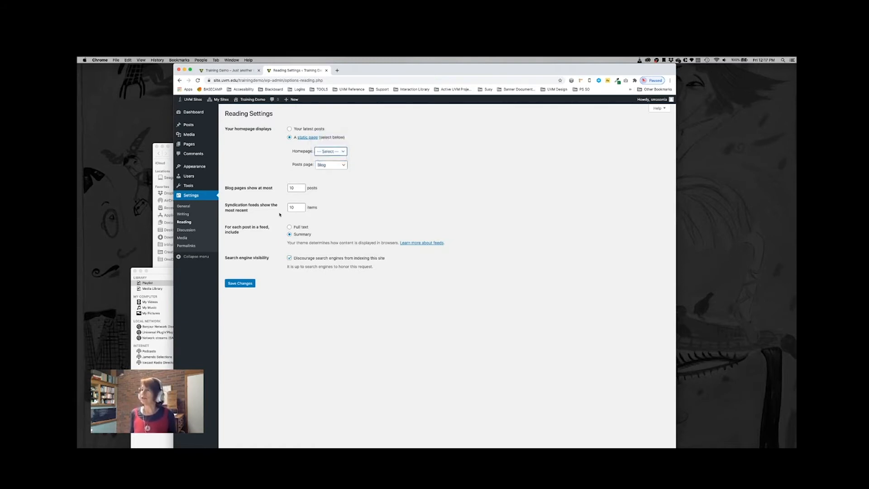
{"action": "left_click", "coordinate": [241, 285]}
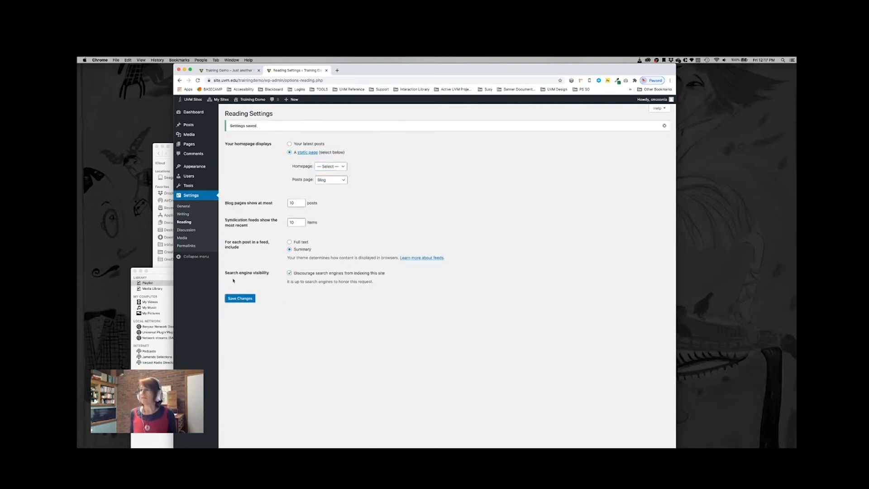
- View the live site, examine the posts on its front page, and check the navigation entries and the Home page
{"action": "mouse_move", "coordinate": [254, 100]}
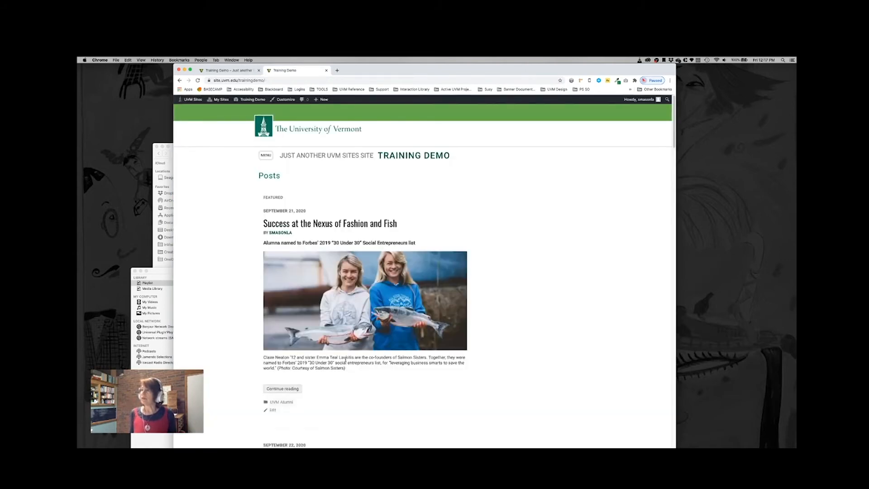
{"action": "scroll", "coordinate": [355, 380], "scroll_direction": "down", "scroll_amount": 2}
{"action": "scroll", "coordinate": [357, 383], "scroll_direction": "down", "scroll_amount": 15}
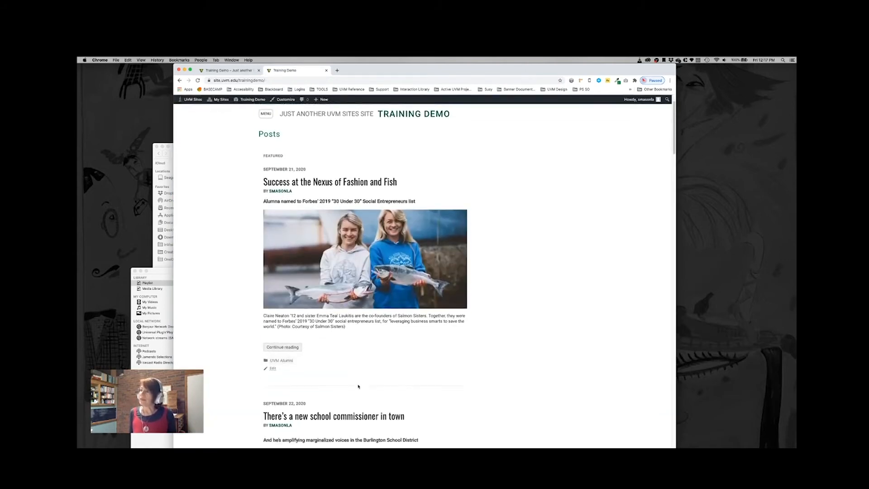
{"action": "scroll", "coordinate": [359, 388], "scroll_direction": "down", "scroll_amount": 20}
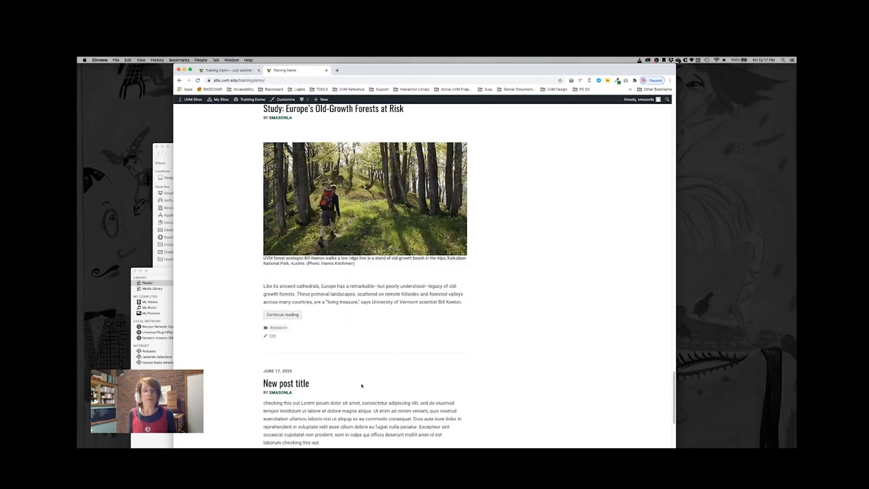
{"action": "scroll", "coordinate": [362, 385], "scroll_direction": "down", "scroll_amount": 10}
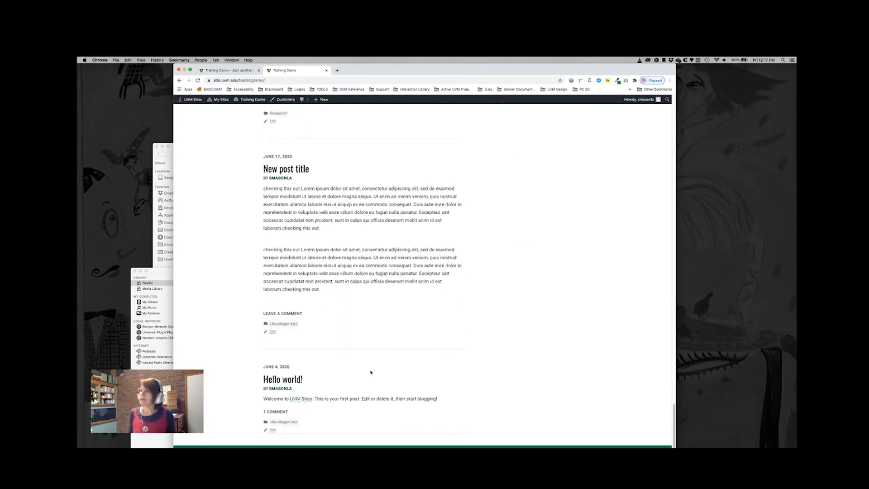
{"action": "scroll", "coordinate": [368, 376], "scroll_direction": "up", "scroll_amount": 20}
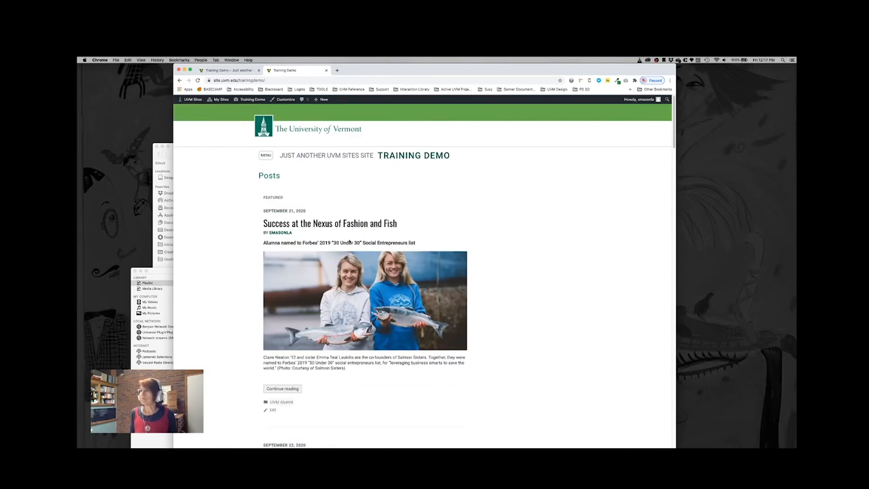
{"action": "left_click", "coordinate": [266, 156]}
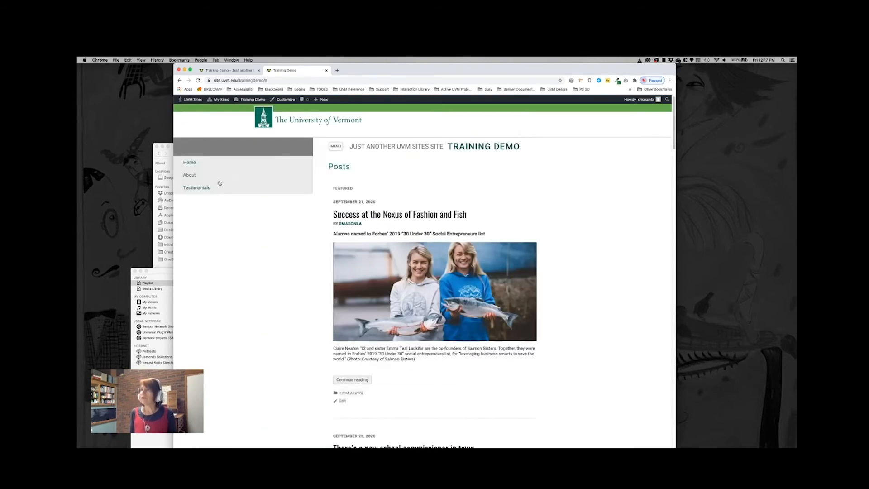
{"action": "left_click", "coordinate": [190, 162]}
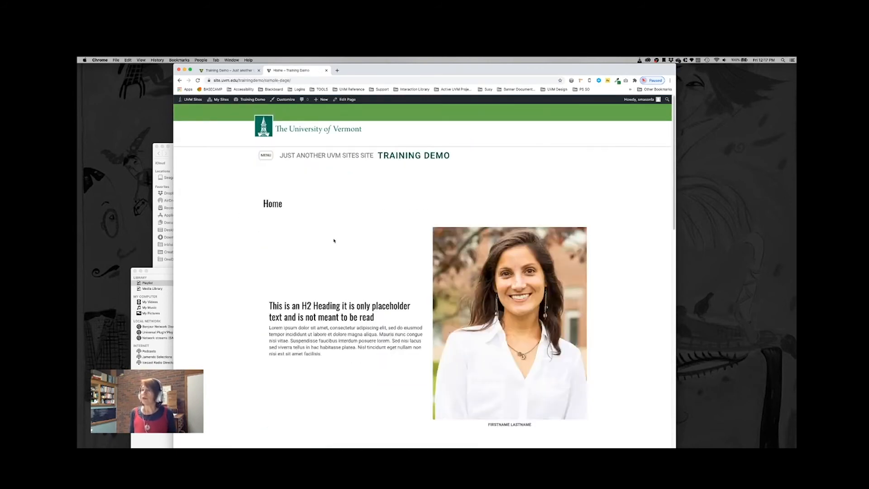
{"action": "left_click", "coordinate": [267, 157]}
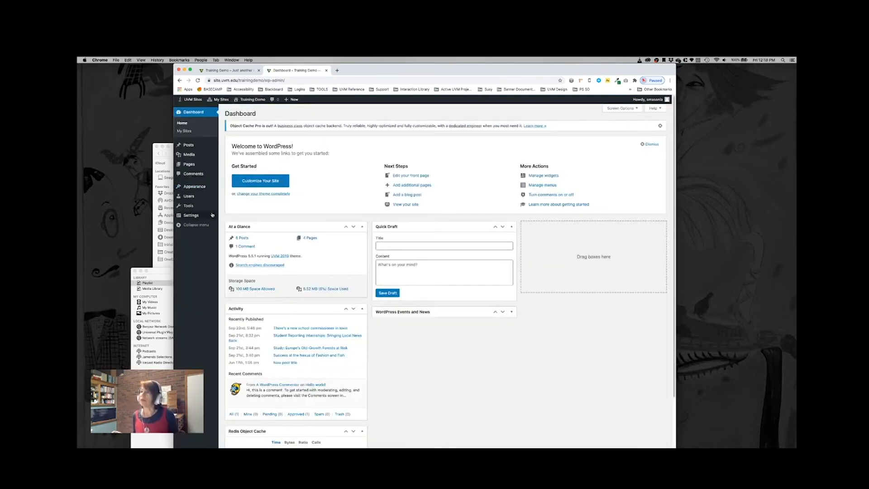
- Add the Blog posts page to the primary navigation menu and place it first, above Home
{"action": "mouse_move", "coordinate": [185, 203]}
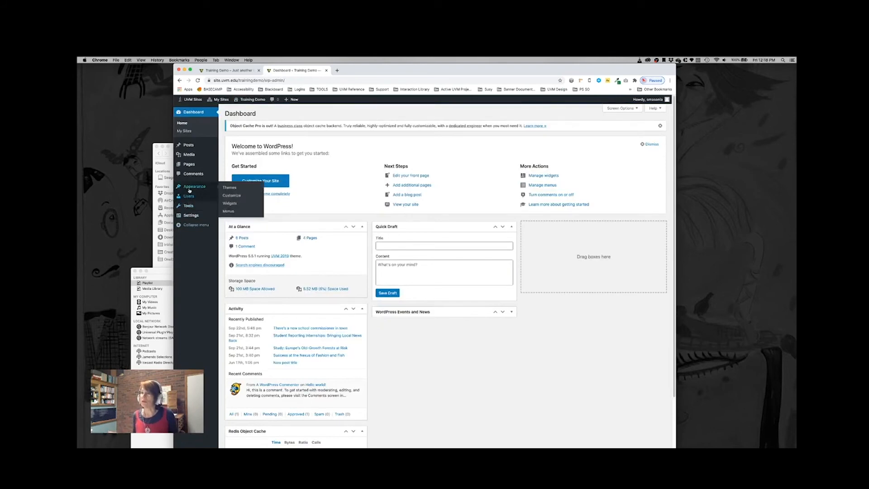
{"action": "mouse_move", "coordinate": [194, 189]}
{"action": "left_click", "coordinate": [229, 212]}
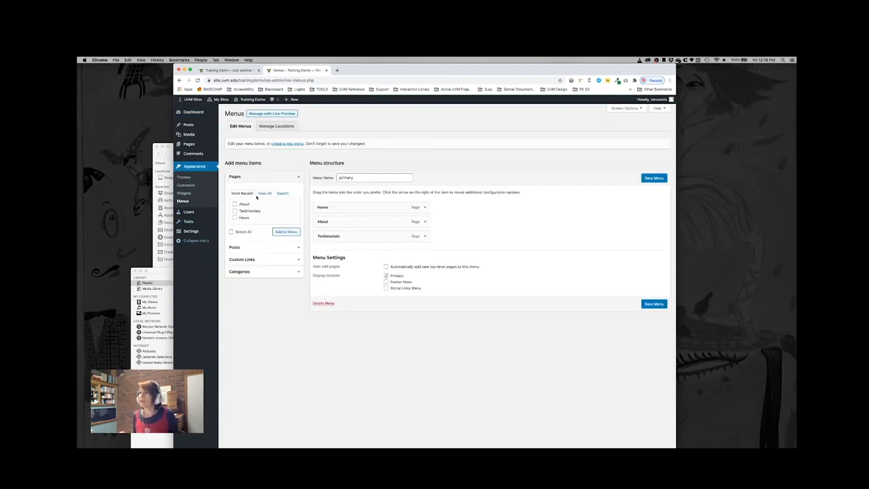
{"action": "left_click", "coordinate": [263, 194]}
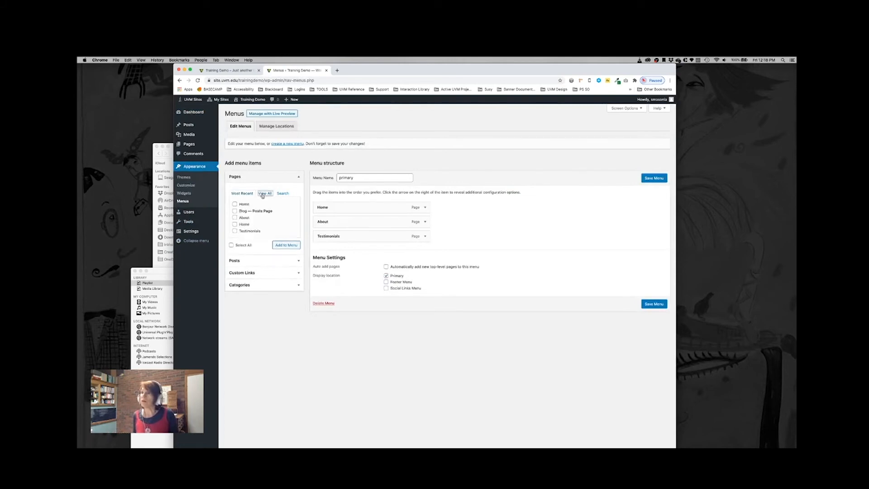
{"action": "left_click", "coordinate": [235, 212]}
{"action": "left_click", "coordinate": [281, 246]}
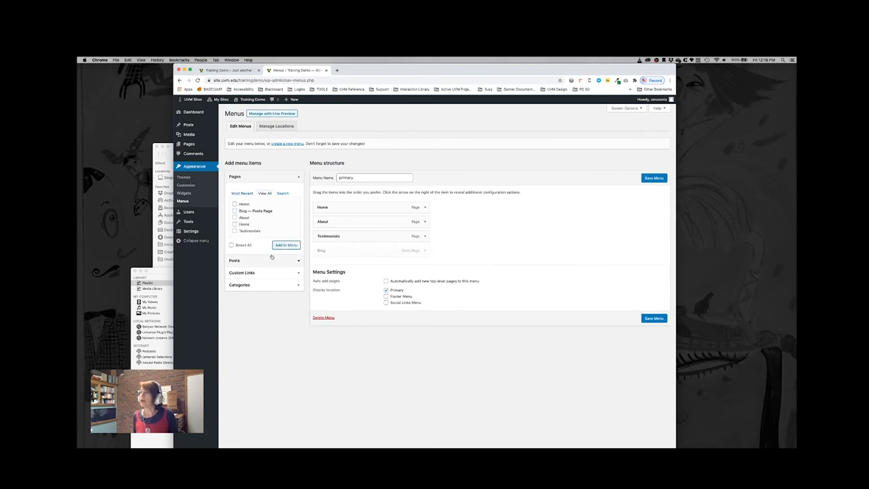
{"action": "left_click_drag", "start_coordinate": [353, 254], "coordinate": [350, 209]}
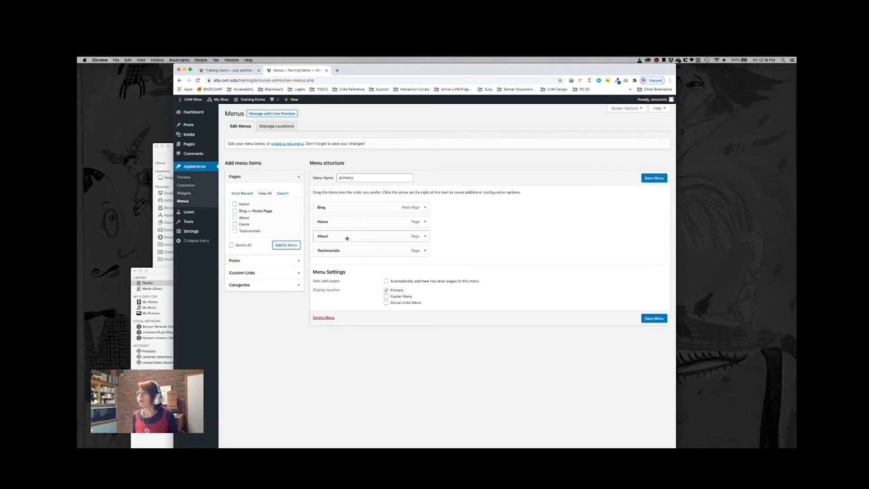
- Change the Home menu item's navigation label to "Overview" and save the primary menu
{"action": "left_click", "coordinate": [425, 222]}
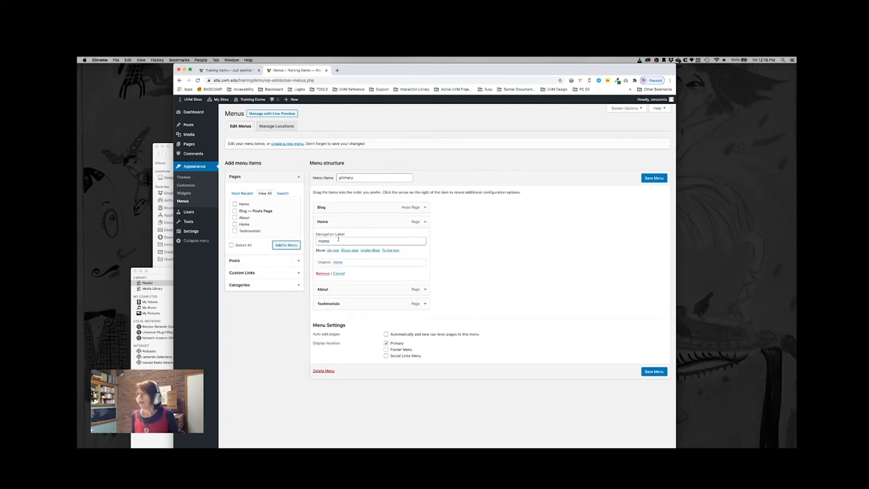
{"action": "left_click_drag", "start_coordinate": [338, 239], "coordinate": [310, 240]}
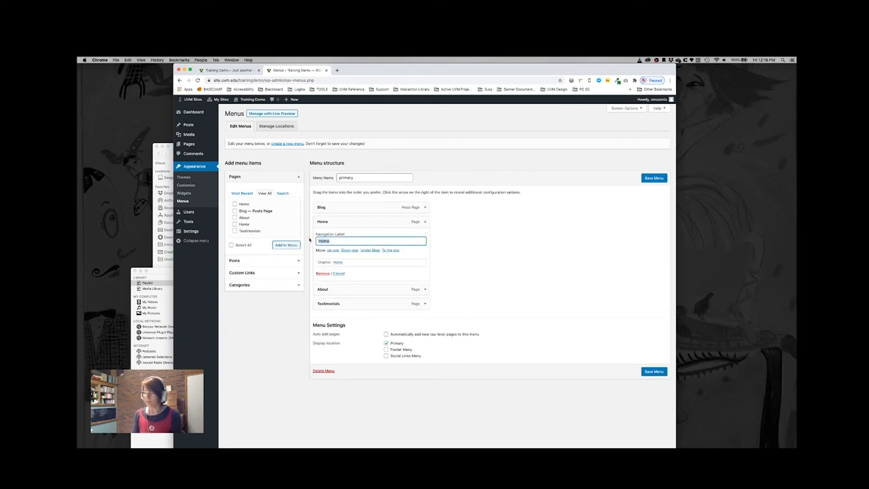
{"action": "type", "text": "Over"}
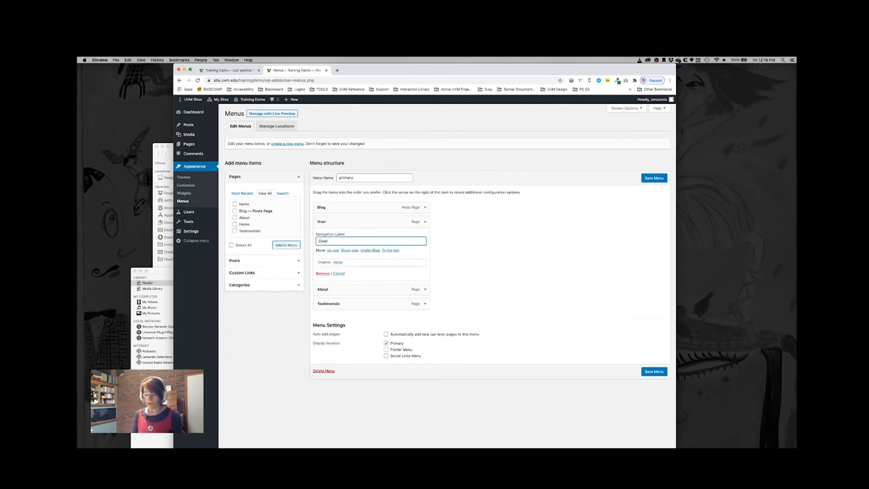
{"action": "type", "text": "view"}
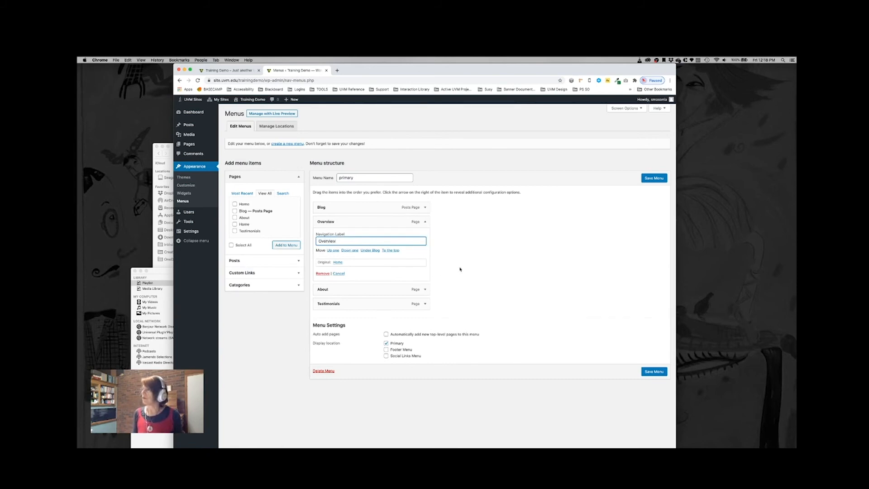
{"action": "left_click", "coordinate": [654, 372]}
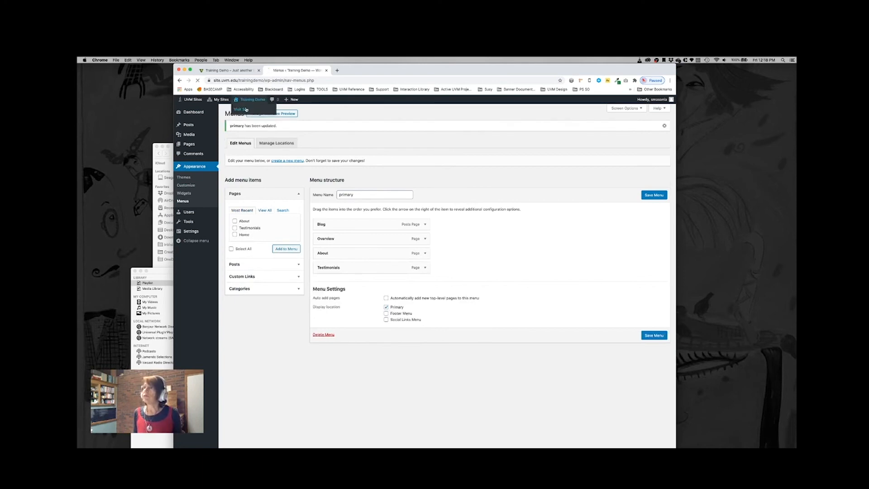
- View the live site, examine its front-page posts, and check the Blog and Overview entries in the site navigation
{"action": "left_click", "coordinate": [246, 109]}
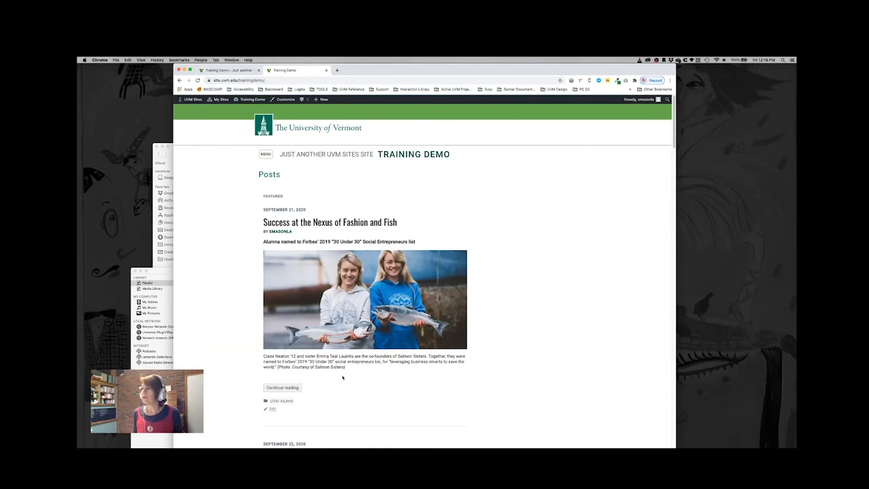
{"action": "scroll", "coordinate": [344, 381], "scroll_direction": "down", "scroll_amount": 20}
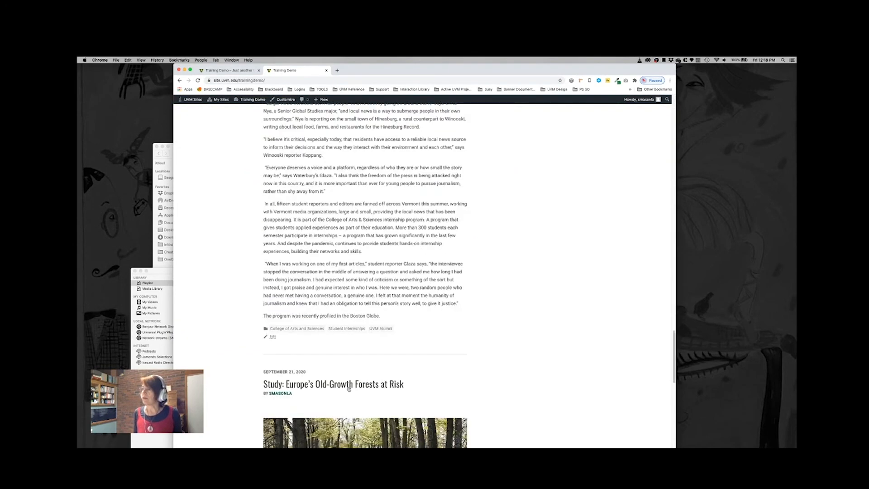
{"action": "scroll", "coordinate": [350, 385], "scroll_direction": "down", "scroll_amount": 10}
{"action": "scroll", "coordinate": [339, 287], "scroll_direction": "up", "scroll_amount": 20}
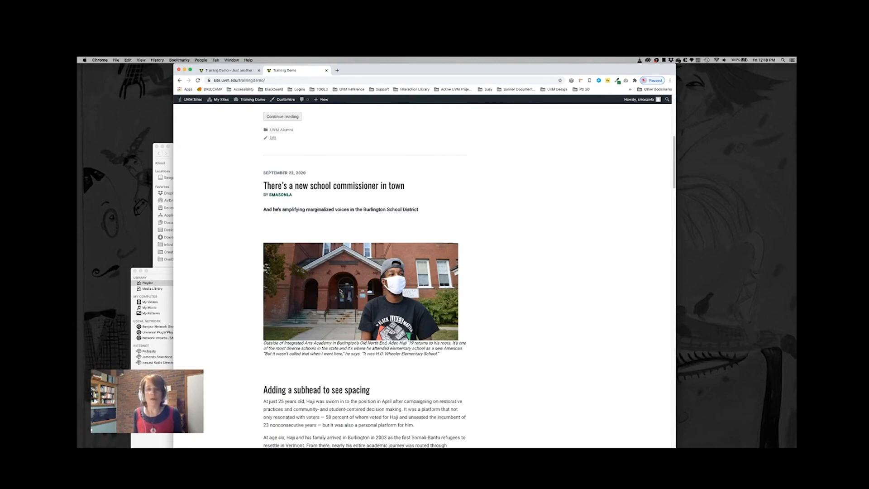
{"action": "scroll", "coordinate": [277, 145], "scroll_direction": "up", "scroll_amount": 10}
{"action": "left_click", "coordinate": [268, 148]}
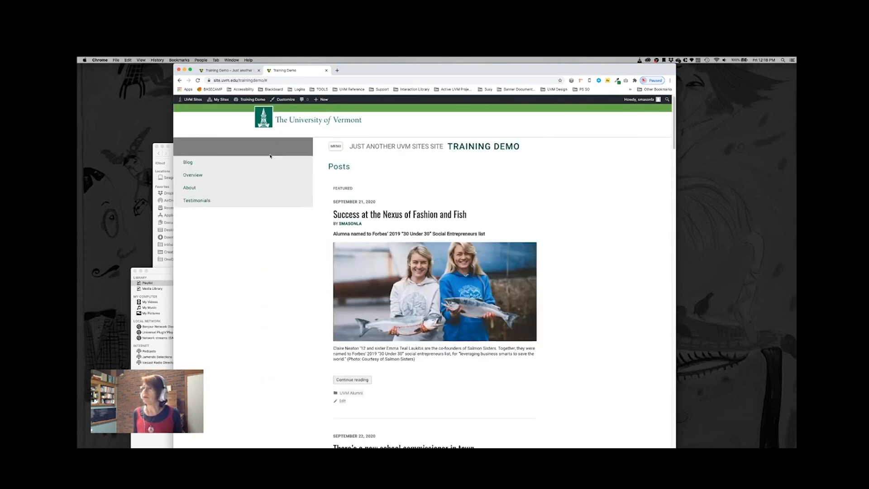
{"action": "left_click", "coordinate": [186, 162]}
{"action": "left_click", "coordinate": [266, 156]}
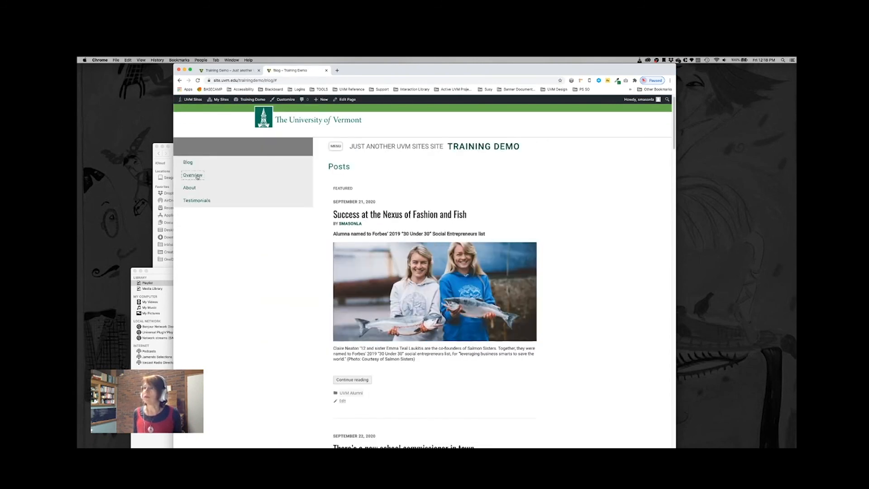
{"action": "left_click", "coordinate": [190, 177]}
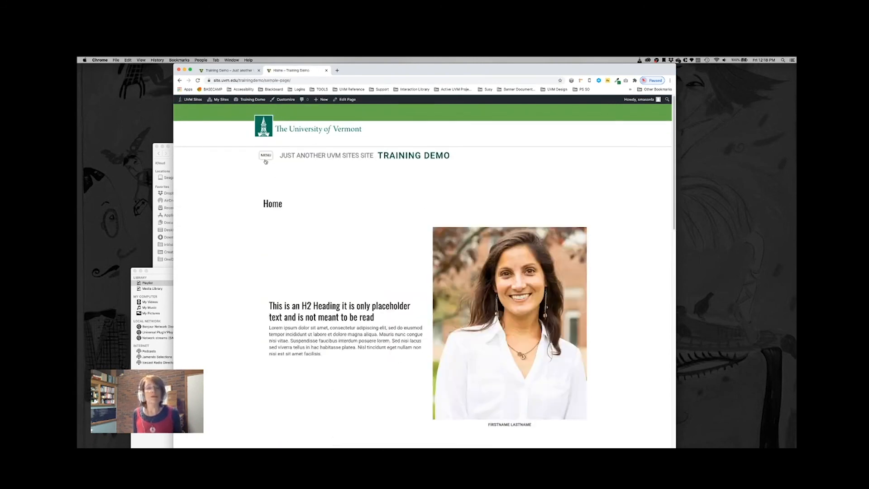